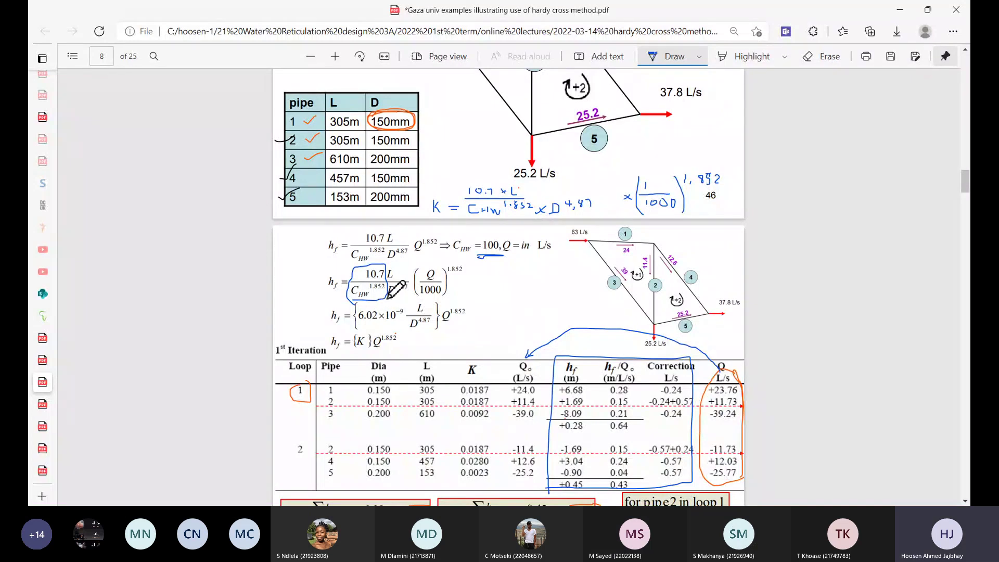
# Open the Hardy Cross tutorial PDF with the 2019 main exam question.
pyautogui.scroll(-2, 406, 293)
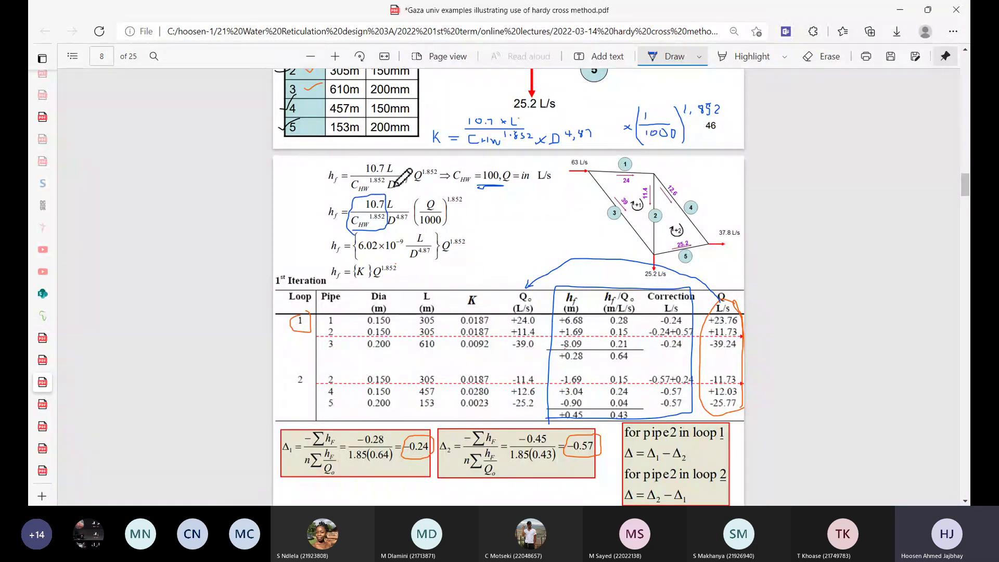
pyautogui.scroll(2, 398, 219)
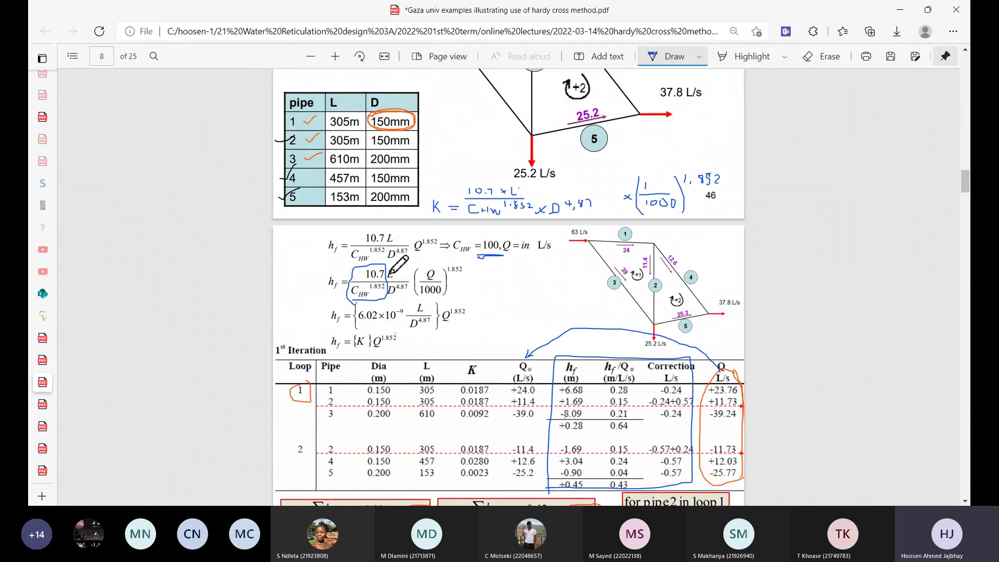
pyautogui.scroll(-2, 375, 234)
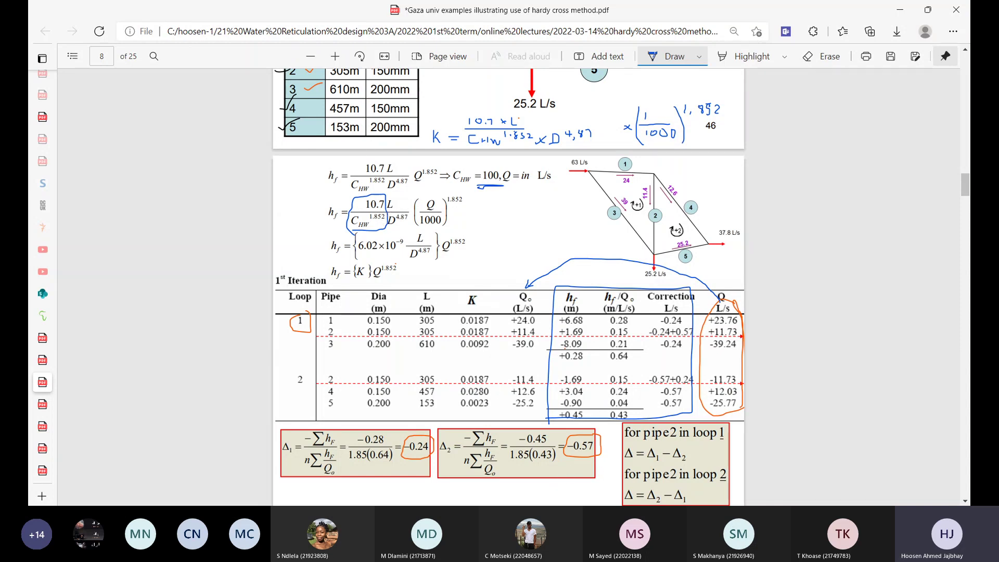
pyautogui.moveTo(74, 432)
pyautogui.moveTo(49, 453)
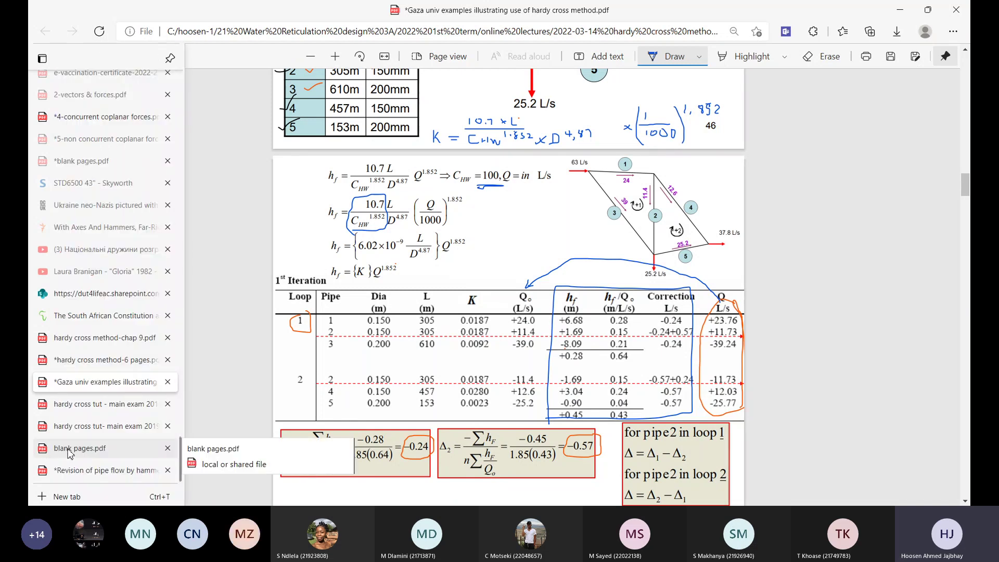
pyautogui.click(78, 404)
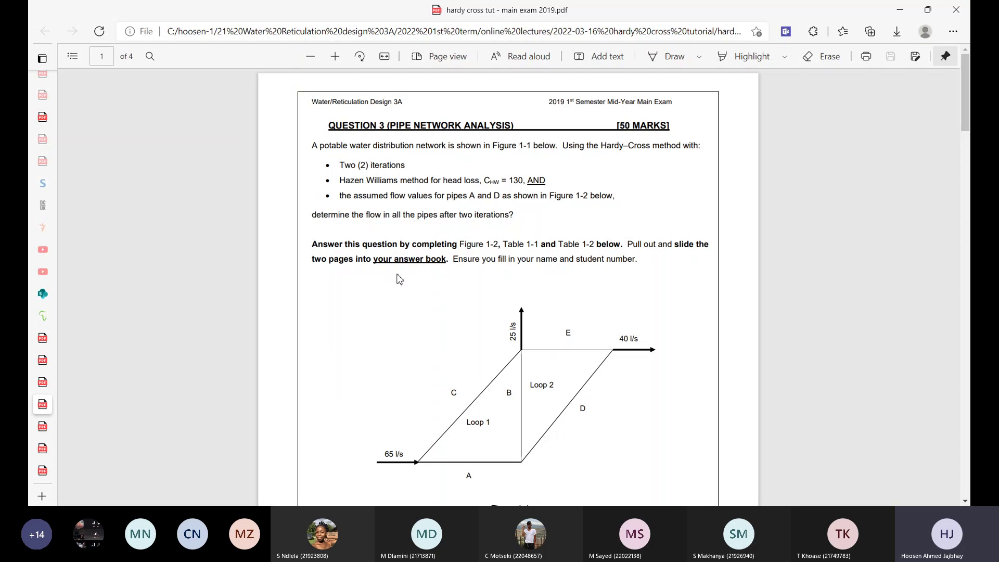
# Mark the C_HW = 130 value in the question with the pen and circle the 15 l/s and 5 l/s flows in Figure 1-2.
pyautogui.click(686, 58)
pyautogui.moveTo(504, 190)
pyautogui.mouseDown()
pyautogui.moveTo(528, 172)
pyautogui.moveTo(481, 174)
pyautogui.moveTo(512, 195)
pyautogui.mouseUp()
pyautogui.scroll(-2, 395, 318)
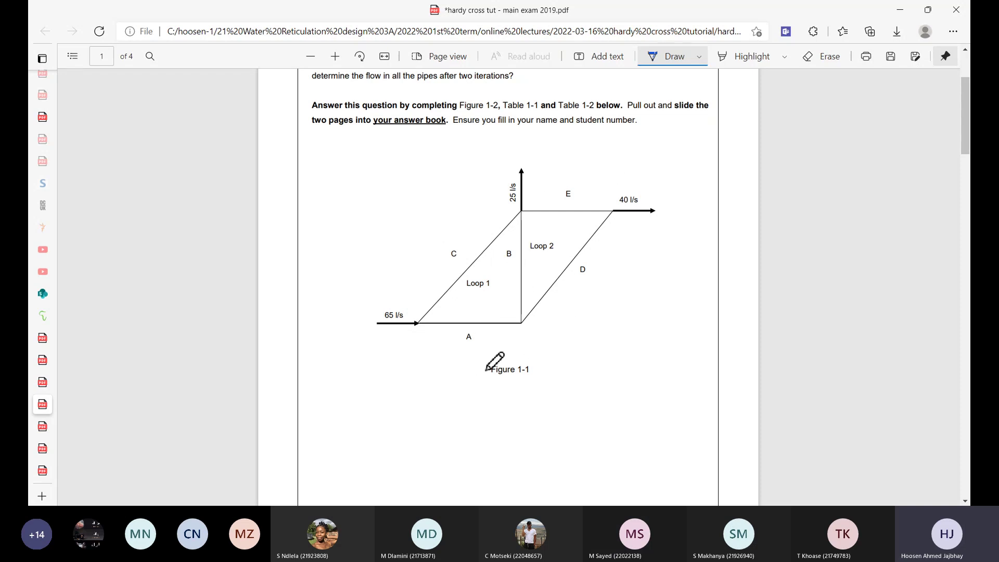
pyautogui.scroll(-8, 463, 284)
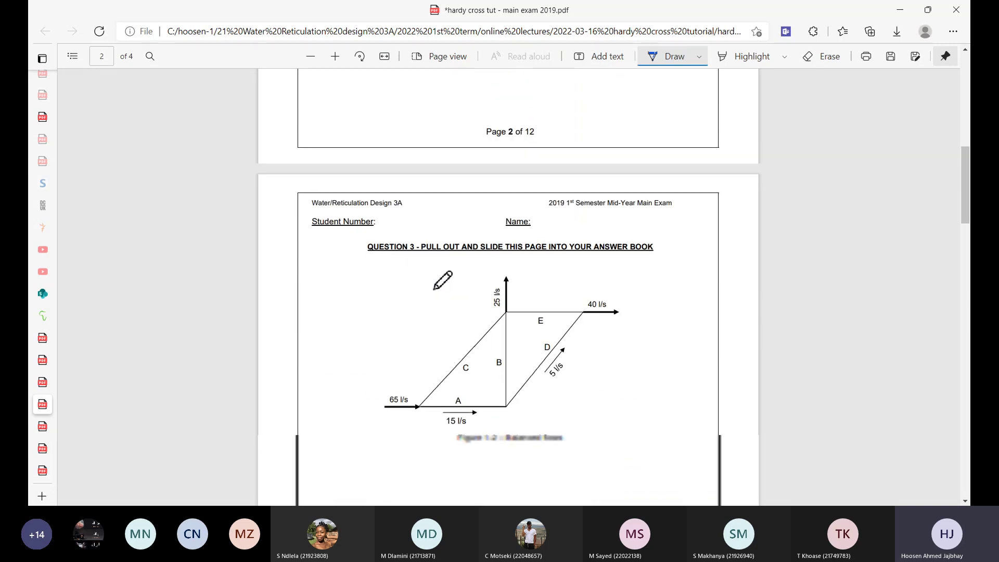
pyautogui.scroll(-2, 434, 289)
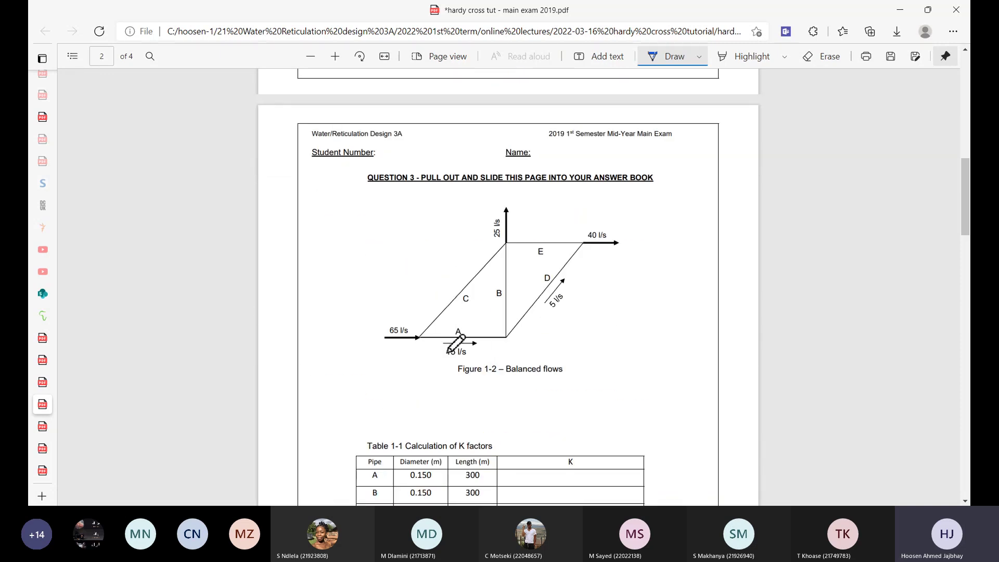
pyautogui.scroll(-4, 547, 359)
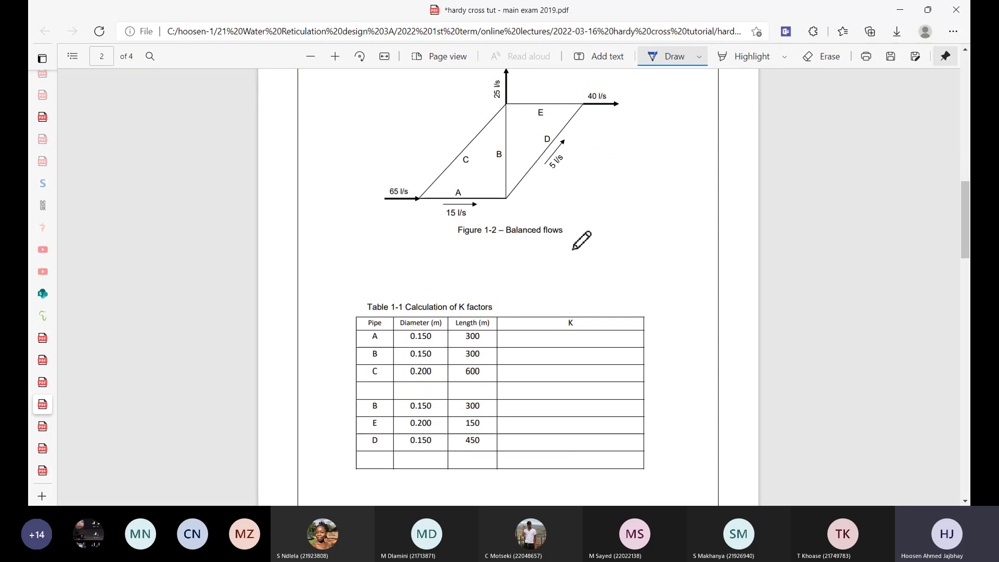
pyautogui.scroll(2, 572, 245)
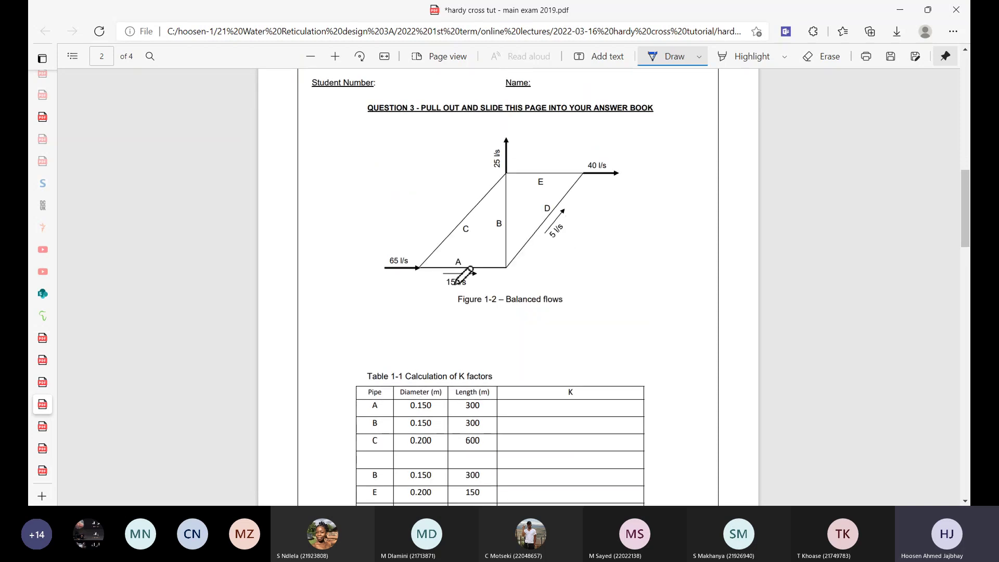
pyautogui.moveTo(475, 273)
pyautogui.mouseDown()
pyautogui.moveTo(436, 277)
pyautogui.moveTo(448, 293)
pyautogui.moveTo(486, 273)
pyautogui.moveTo(445, 271)
pyautogui.mouseUp()
pyautogui.moveTo(581, 218)
pyautogui.mouseDown()
pyautogui.moveTo(564, 204)
pyautogui.moveTo(550, 251)
pyautogui.moveTo(591, 225)
pyautogui.moveTo(563, 206)
pyautogui.mouseUp()
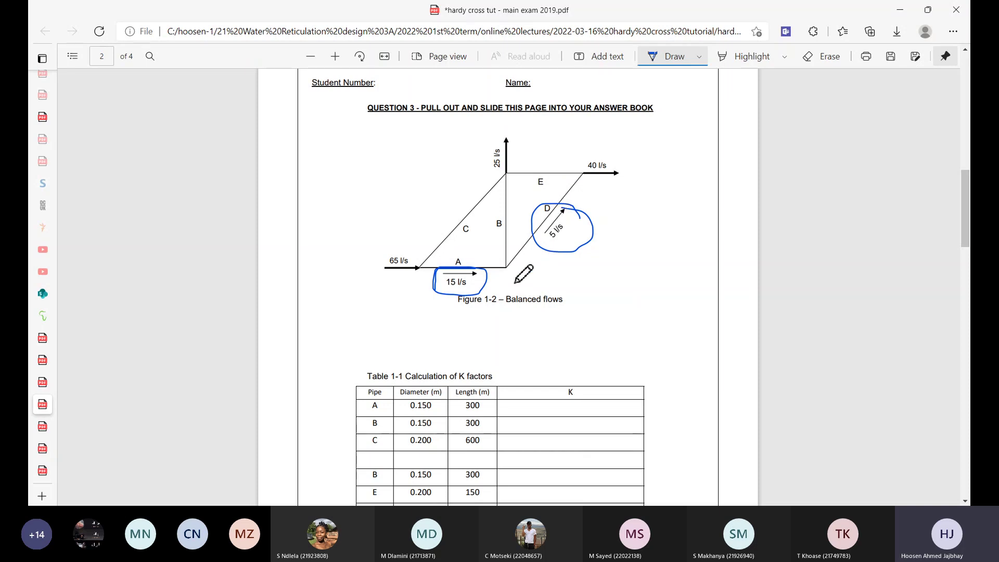
# Examine the blank K-factor table (Table 1-1) and the two Hardy Cross iteration tables (Table 1-2).
pyautogui.scroll(-1, 502, 273)
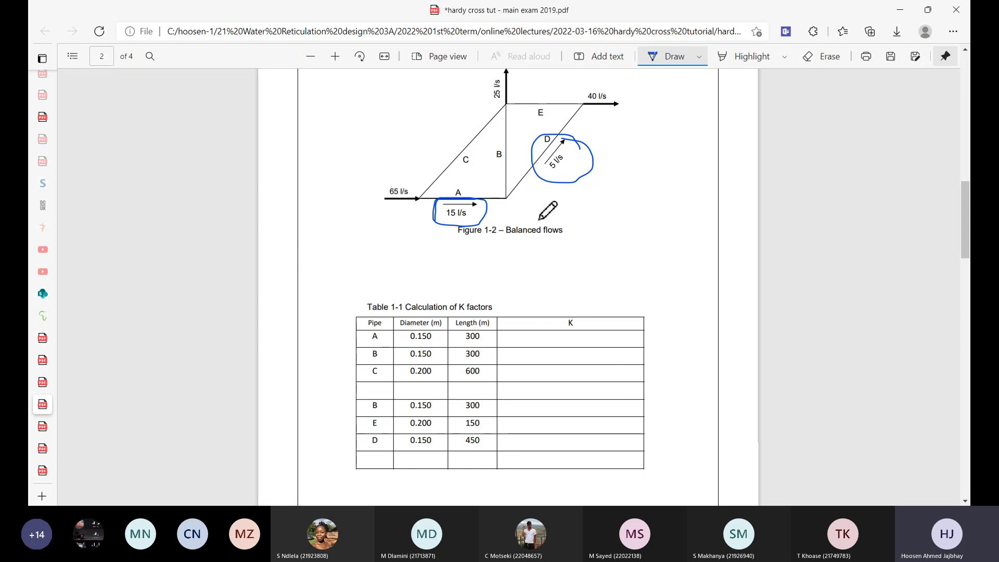
pyautogui.scroll(-1, 536, 223)
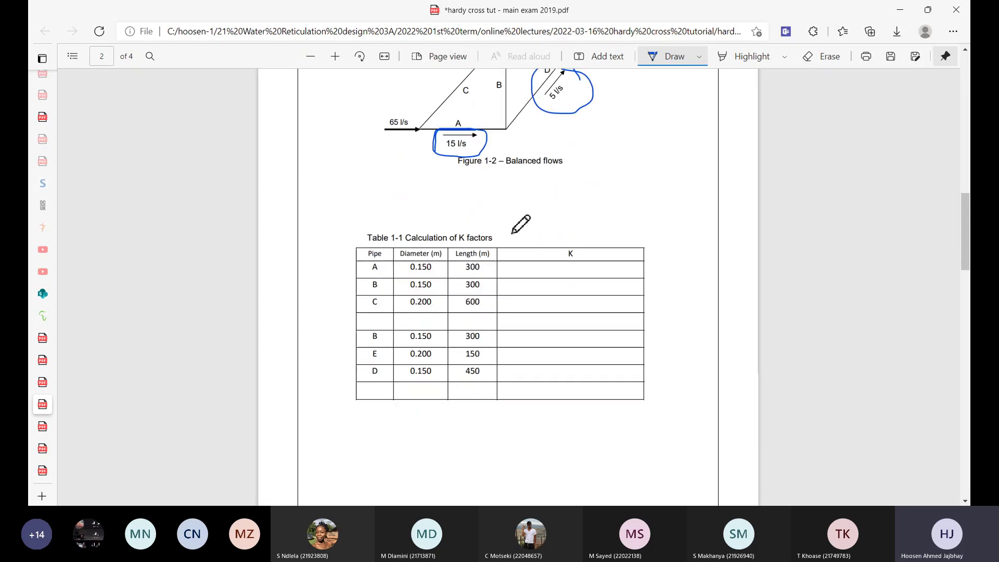
pyautogui.scroll(-2, 512, 233)
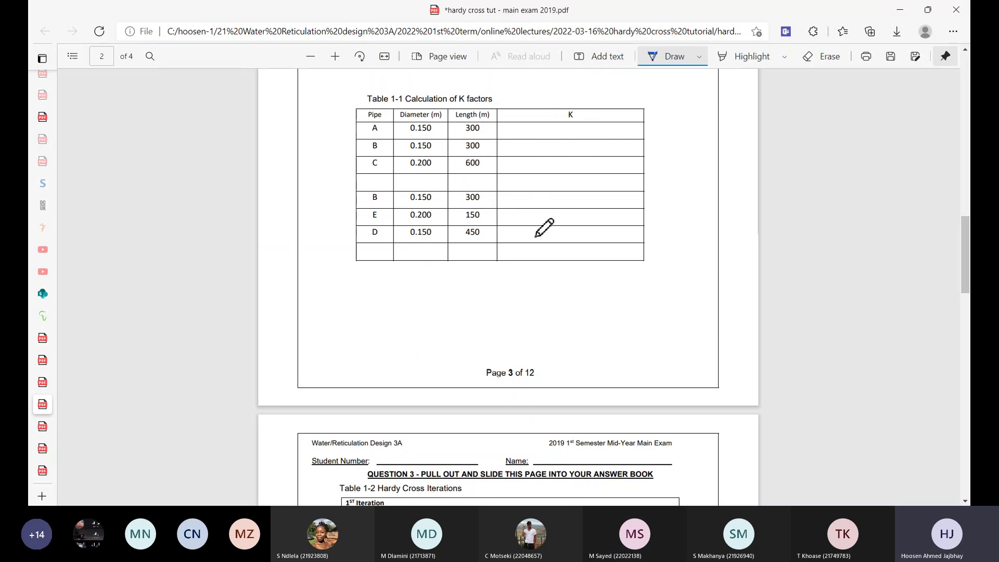
pyautogui.scroll(-6, 531, 156)
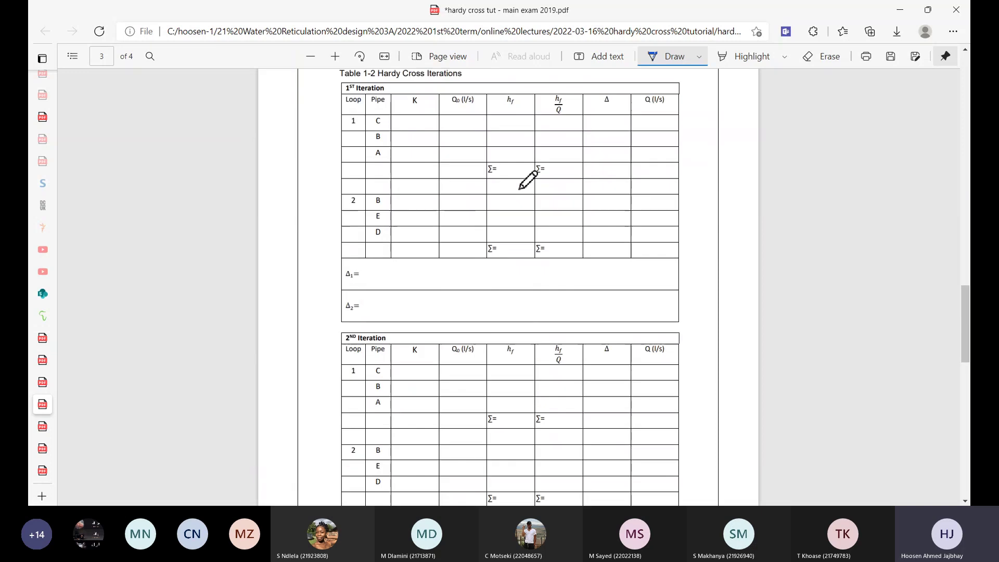
pyautogui.scroll(1, 527, 180)
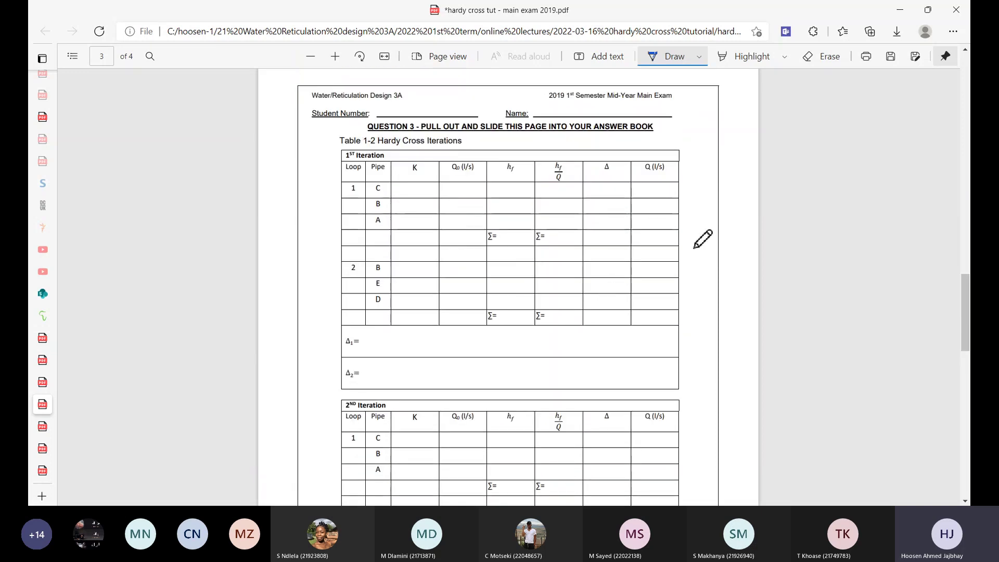
pyautogui.scroll(-1, 471, 306)
pyautogui.scroll(-5, 480, 297)
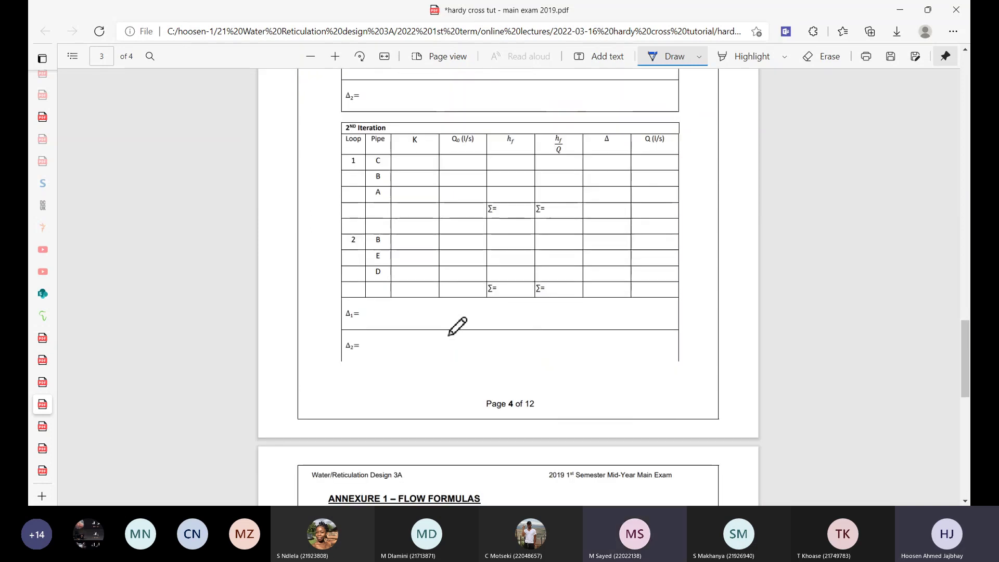
pyautogui.scroll(4, 455, 328)
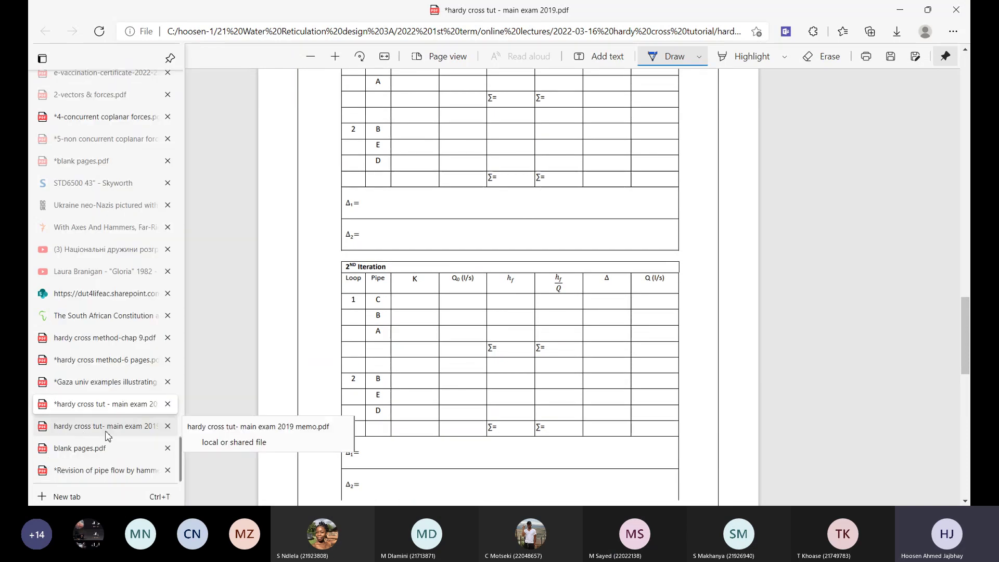
# Open the 2019 main exam memo PDF and examine the K values, flows and corrections across its four iterations.
pyautogui.click(104, 426)
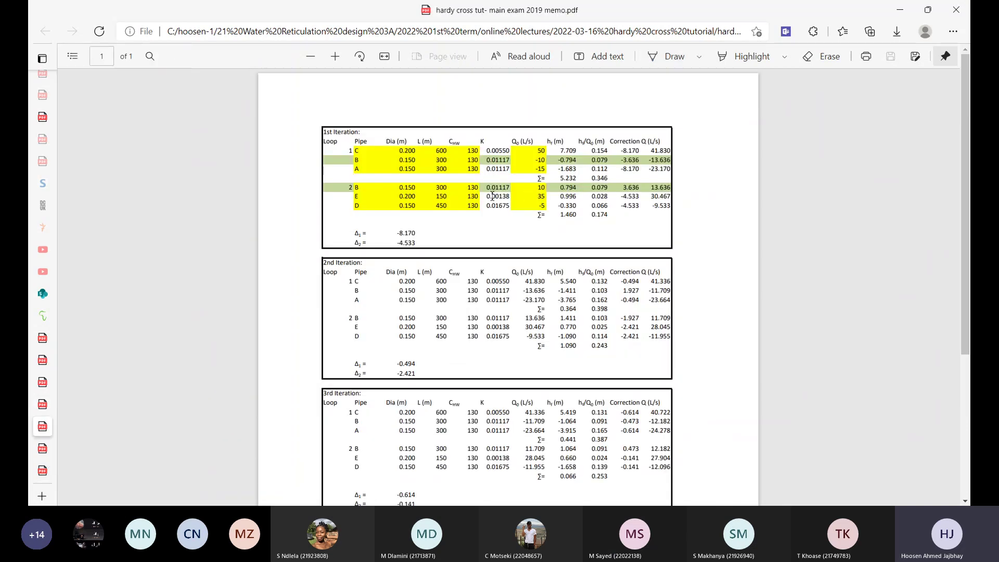
pyautogui.scroll(-4, 512, 253)
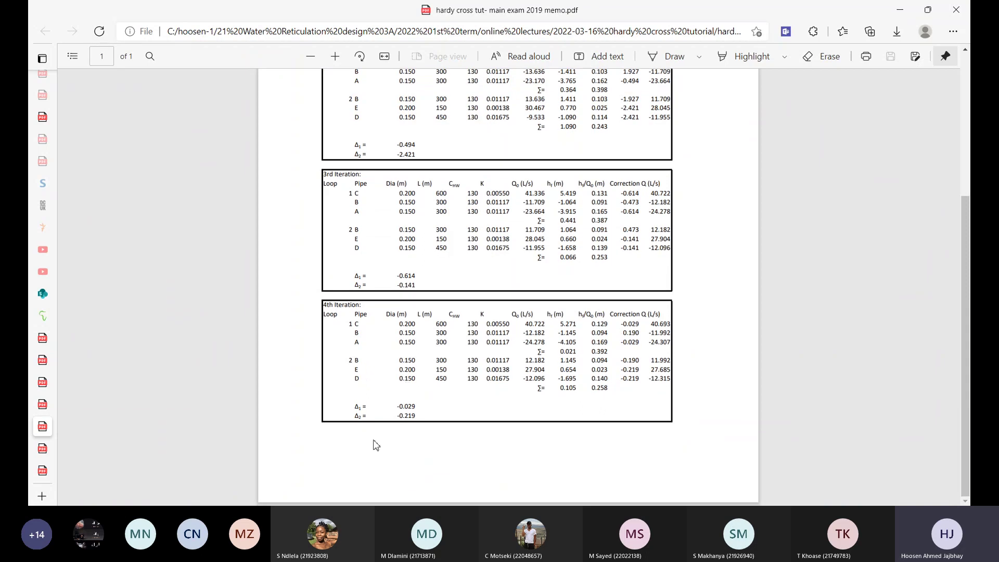
pyautogui.scroll(3, 600, 353)
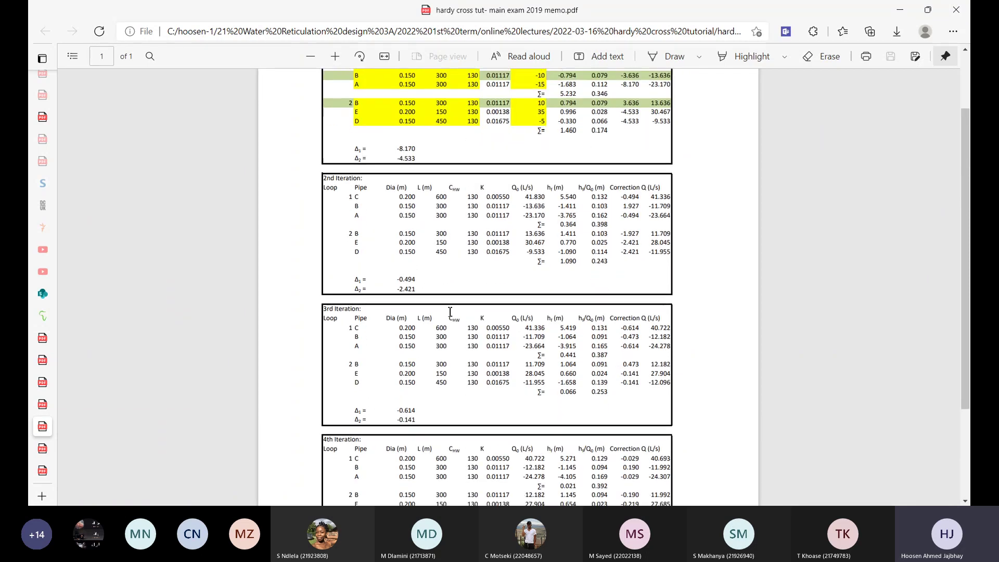
pyautogui.scroll(-3, 390, 414)
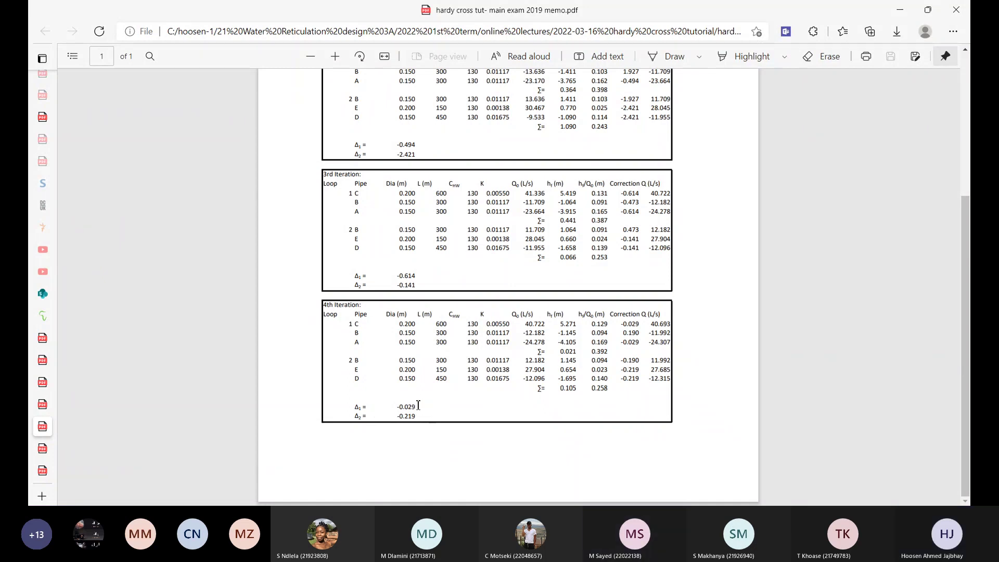
pyautogui.scroll(3, 489, 322)
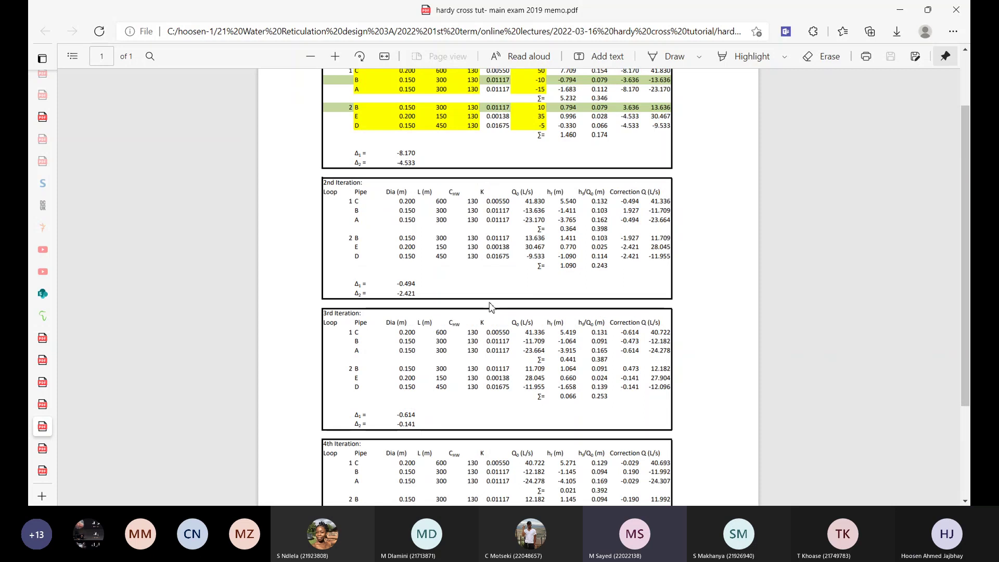
pyautogui.scroll(2, 489, 307)
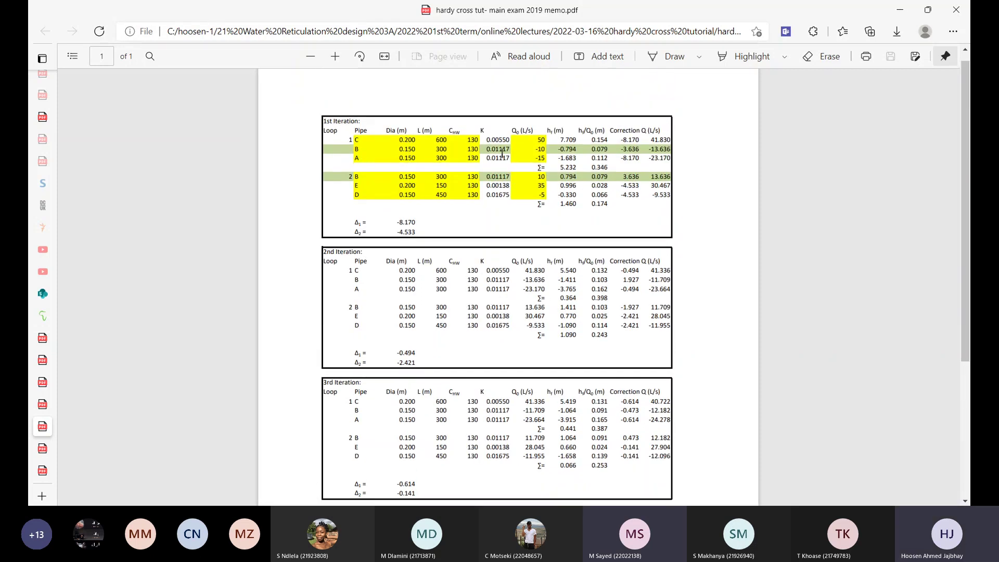
pyautogui.scroll(-1, 500, 156)
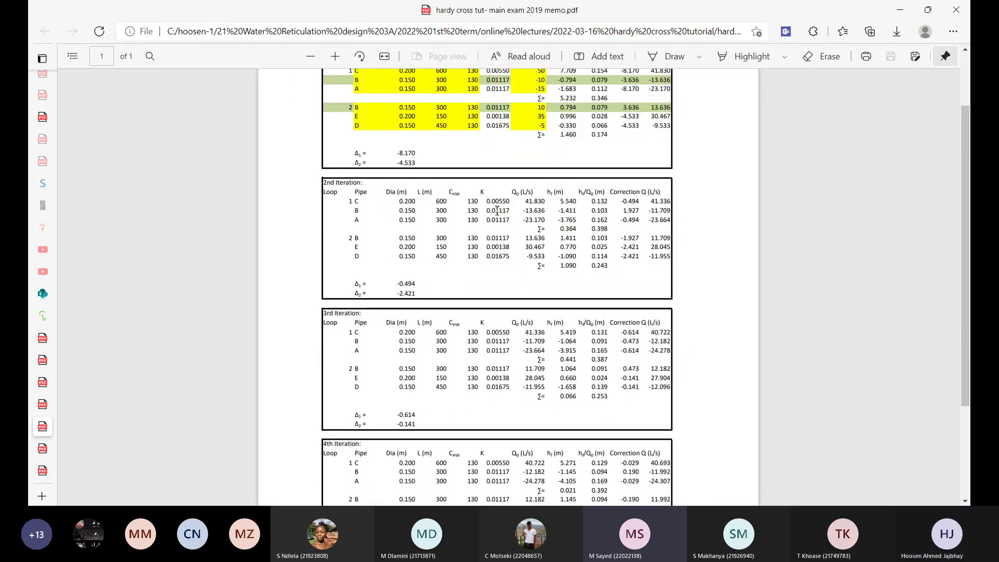
pyautogui.scroll(2, 491, 225)
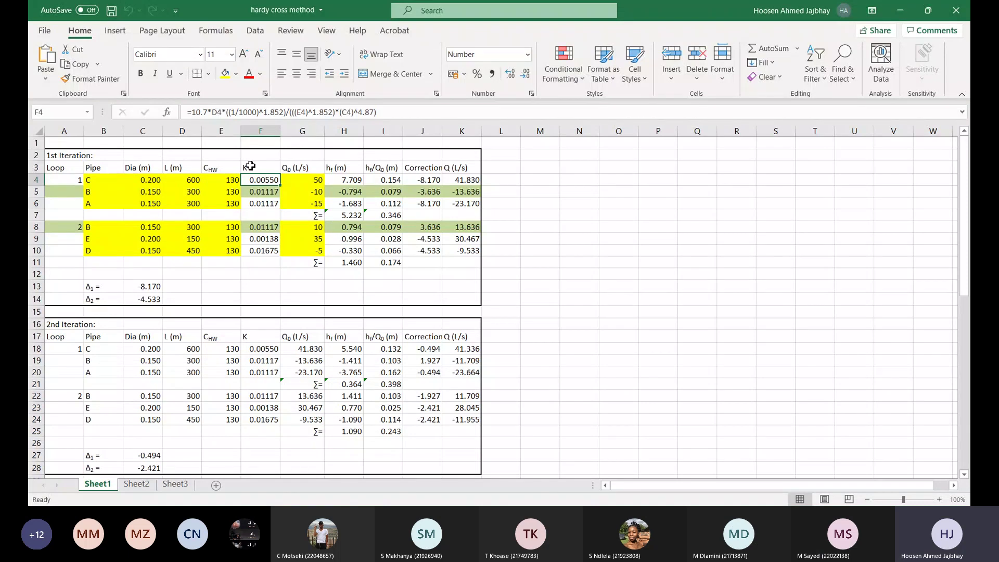
# Examine the K formula for pipe C in cell F4 of the first iteration table.
pyautogui.click(188, 112)
pyautogui.keyDown('shift'); pyautogui.click(381, 111); pyautogui.keyUp('shift')
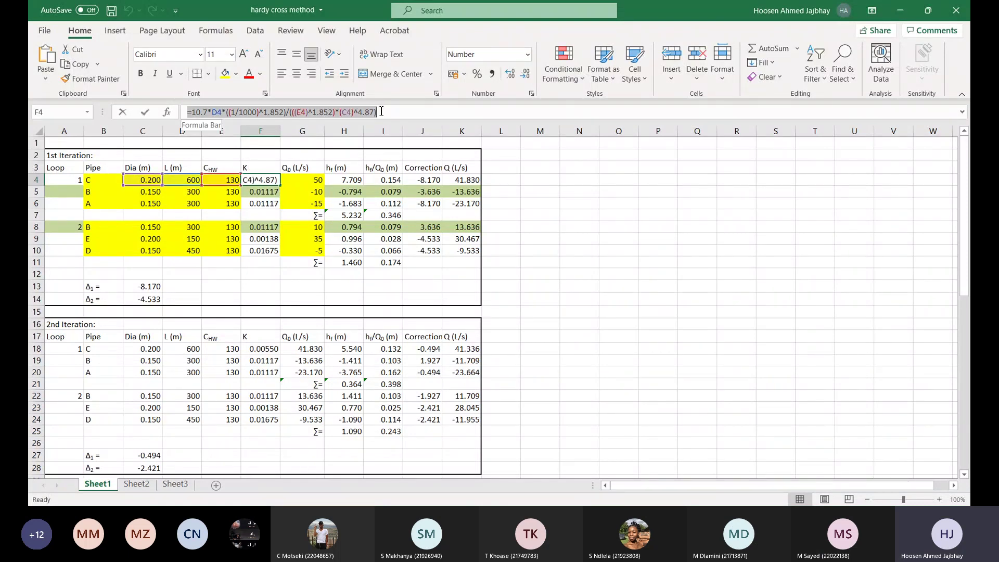
pyautogui.click(310, 114)
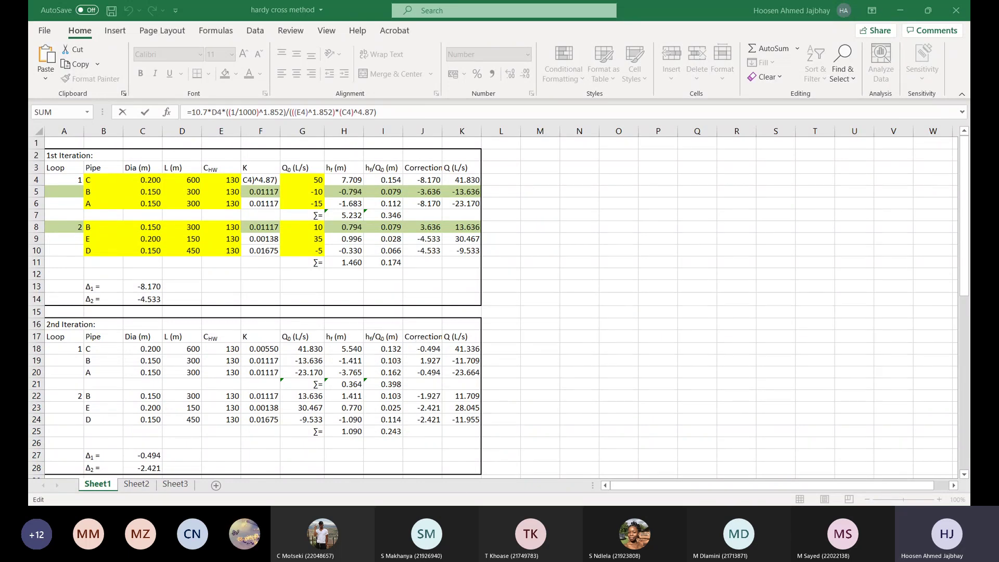
# Set pipe C's first-iteration inputs to a diameter of 0.15 m, a length of 305 m and a C_HW of 100.
pyautogui.click(146, 183)
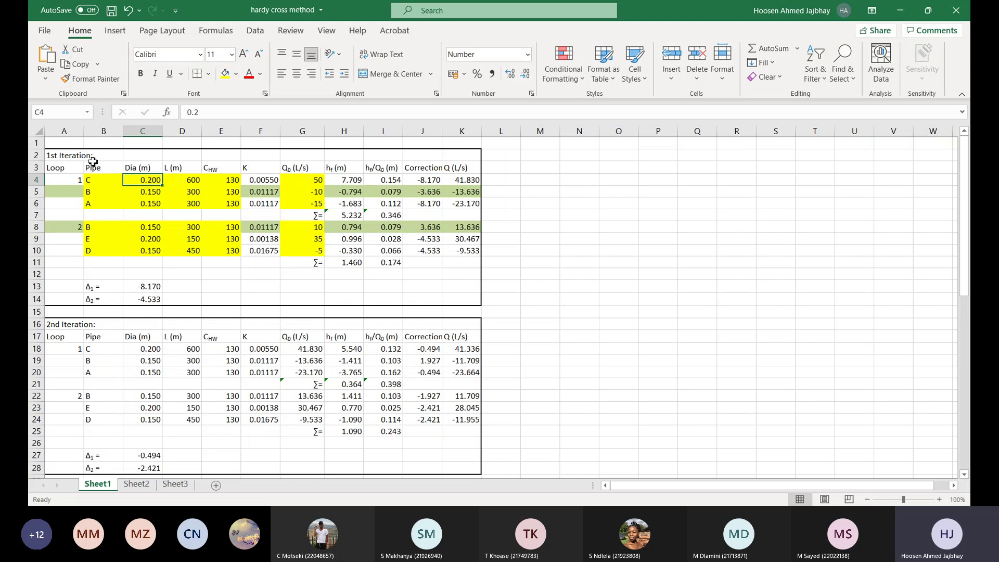
pyautogui.write('0')
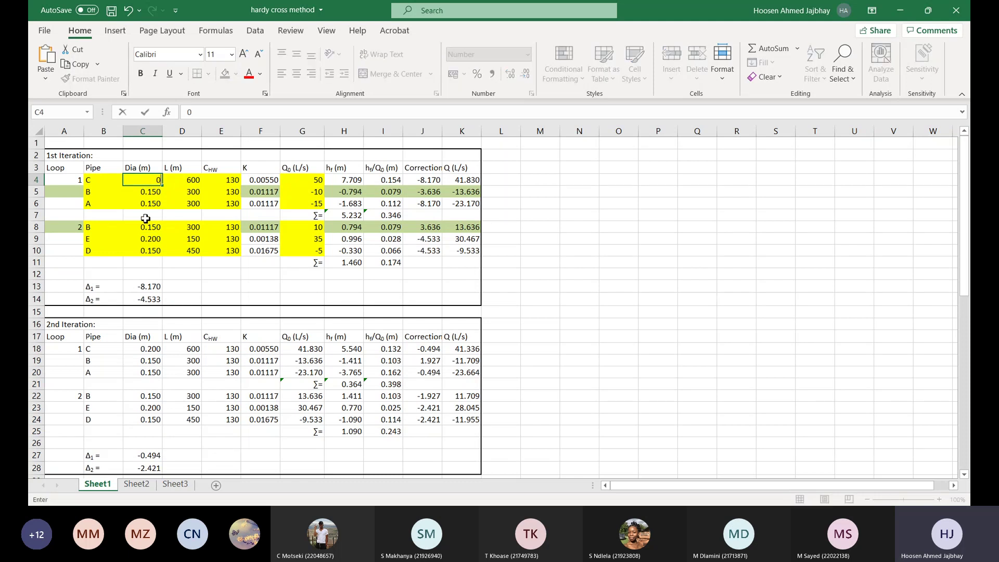
pyautogui.write('.15')
pyautogui.click(192, 180)
pyautogui.write('305')
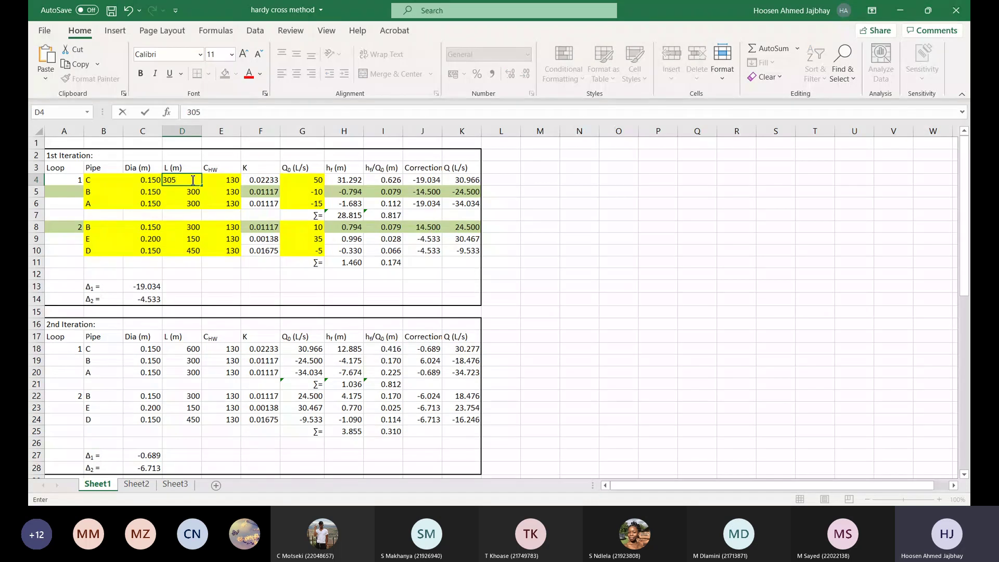
pyautogui.click(233, 182)
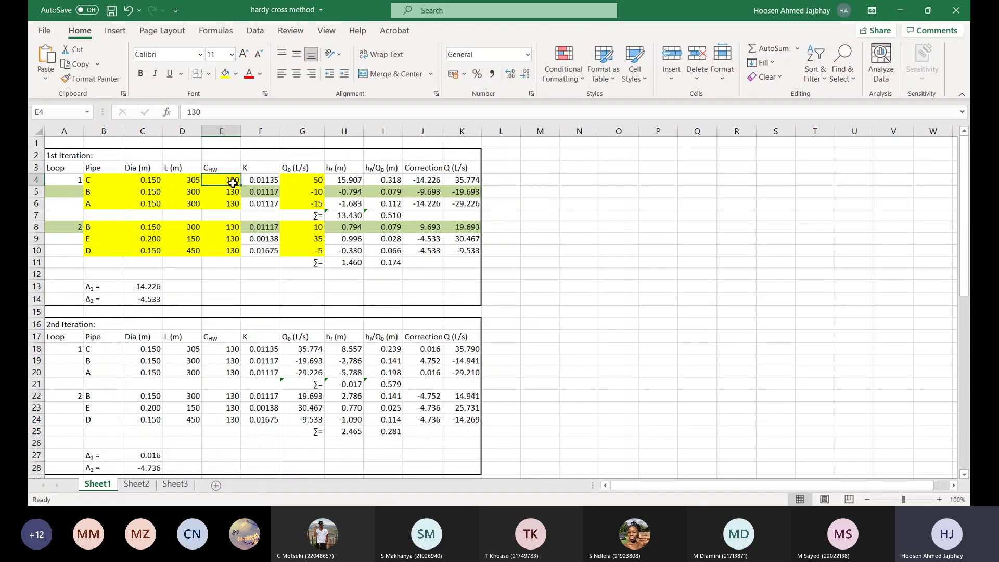
pyautogui.write('1')
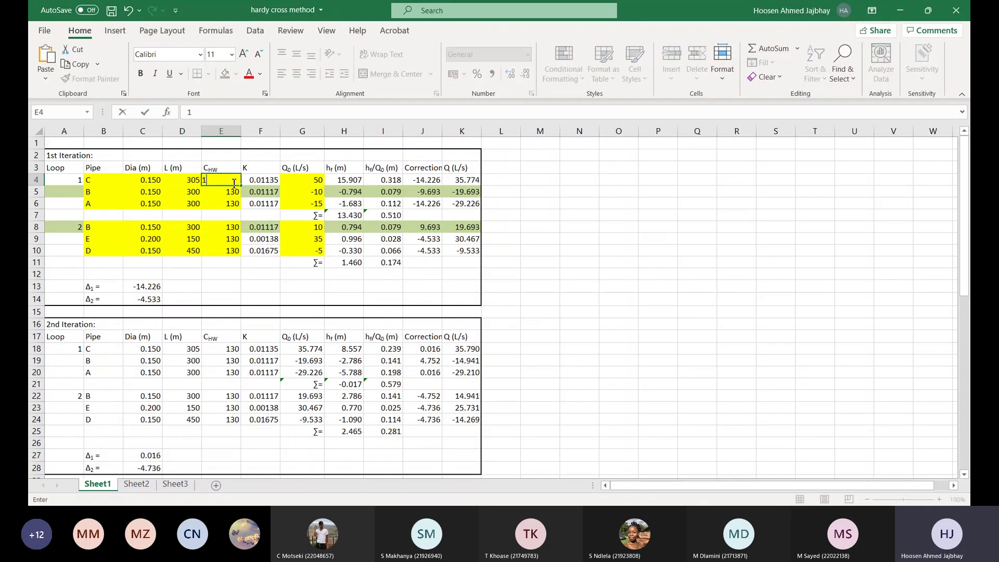
pyautogui.write('00')
pyautogui.press('Tab')
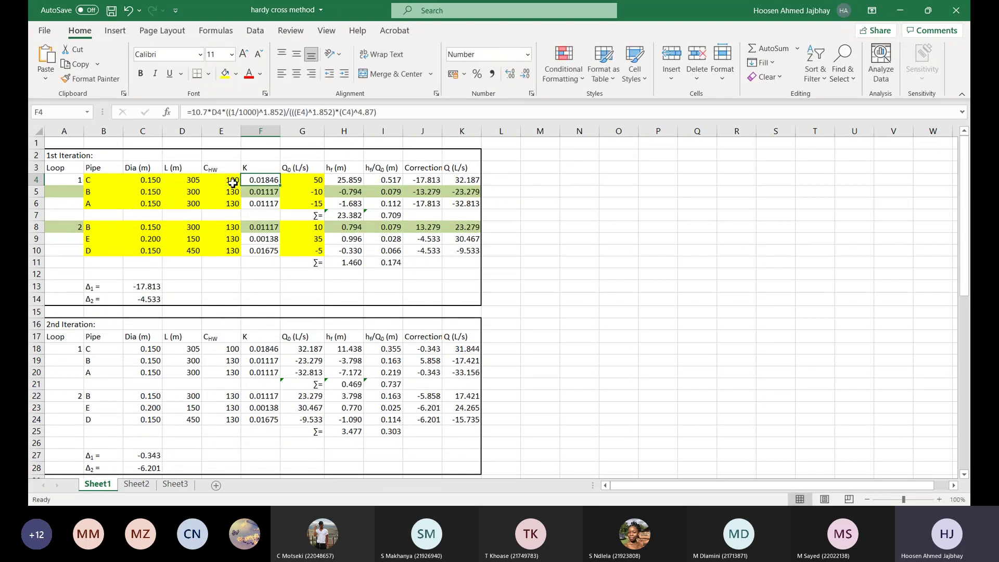